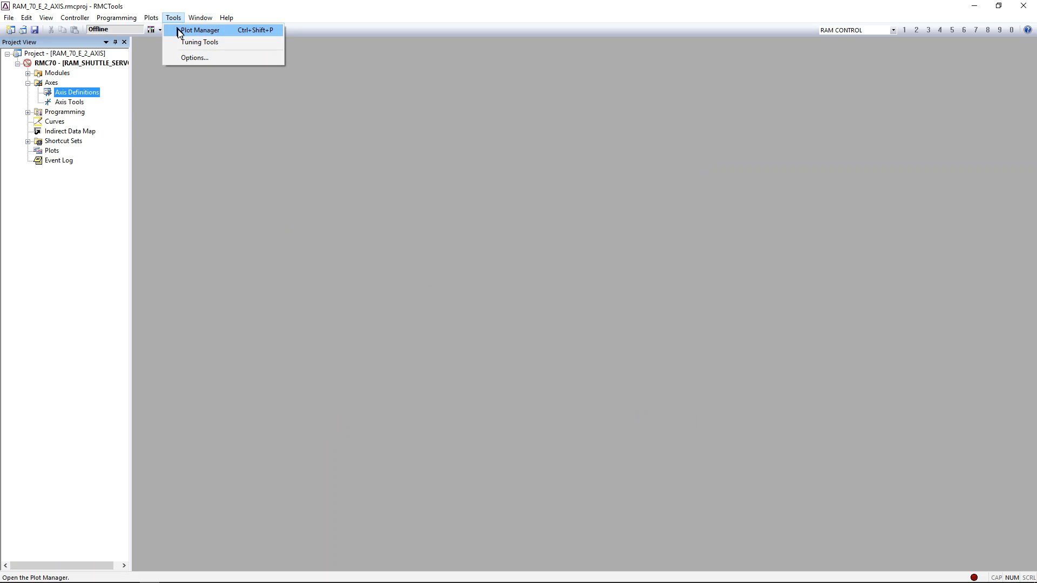
- Open the Plot Manager and select the RAM axis in the tuning tools
{"action": "left_click", "coordinate": [180, 33]}
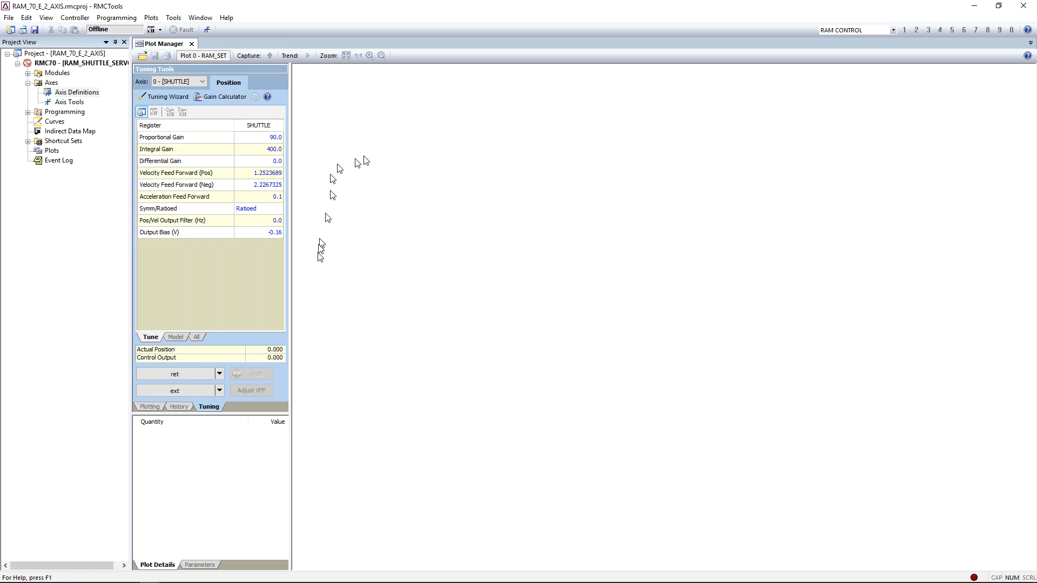
{"action": "left_click", "coordinate": [195, 81]}
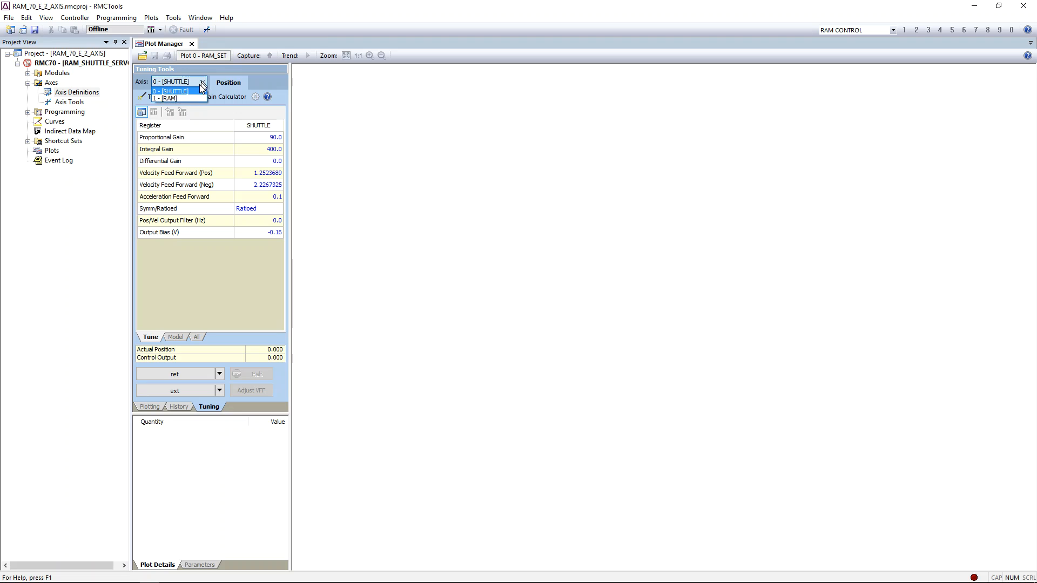
{"action": "left_click", "coordinate": [182, 98]}
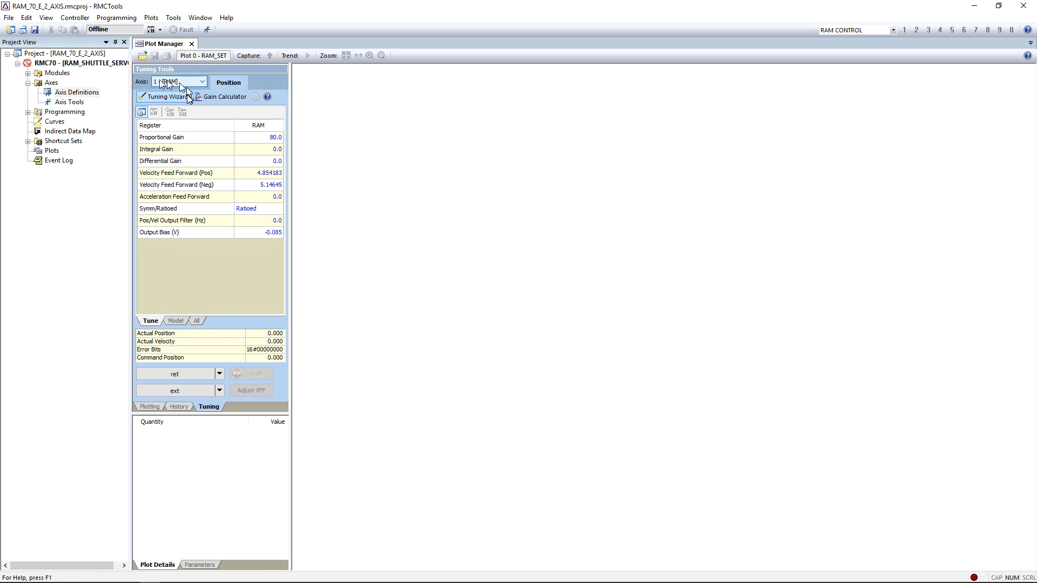
- Configure the ret command button with Open Loop Rate (10), keeping an output of -1.0 V and a ramp rate of 100 V/s
{"action": "left_click", "coordinate": [220, 374]}
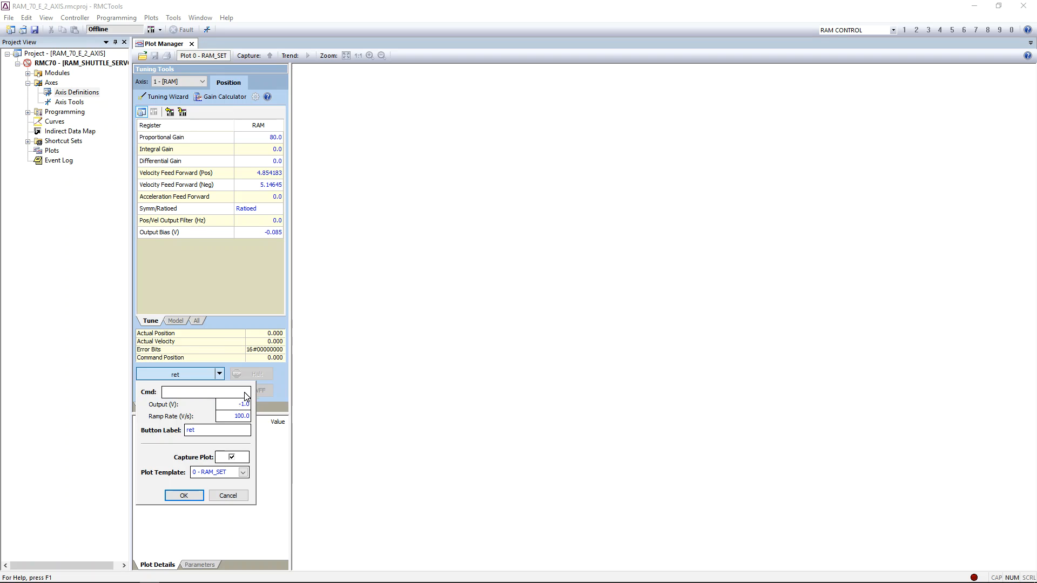
{"action": "left_click", "coordinate": [244, 393]}
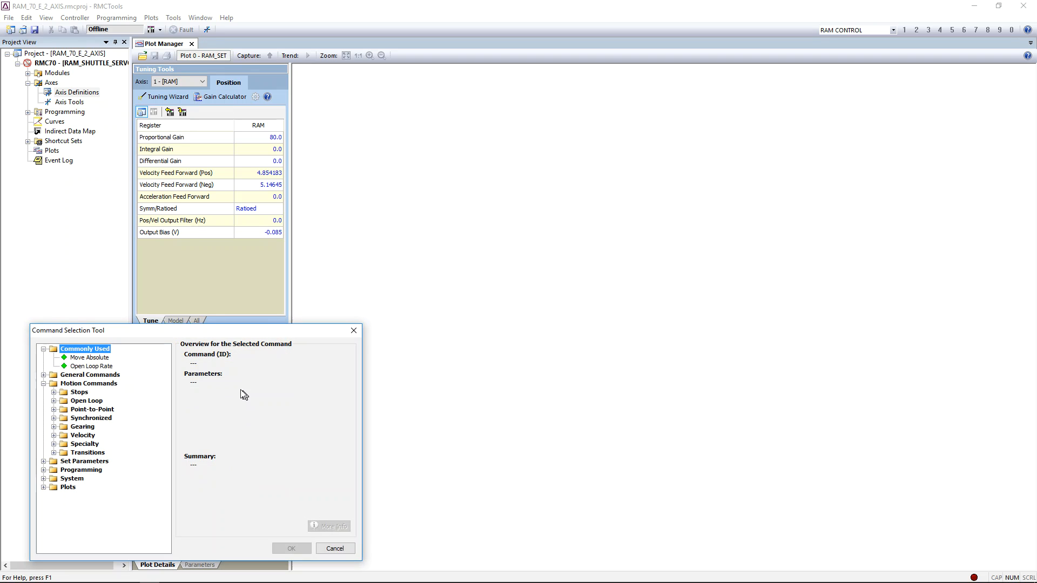
{"action": "double_click", "coordinate": [91, 367]}
{"action": "left_click", "coordinate": [236, 405]}
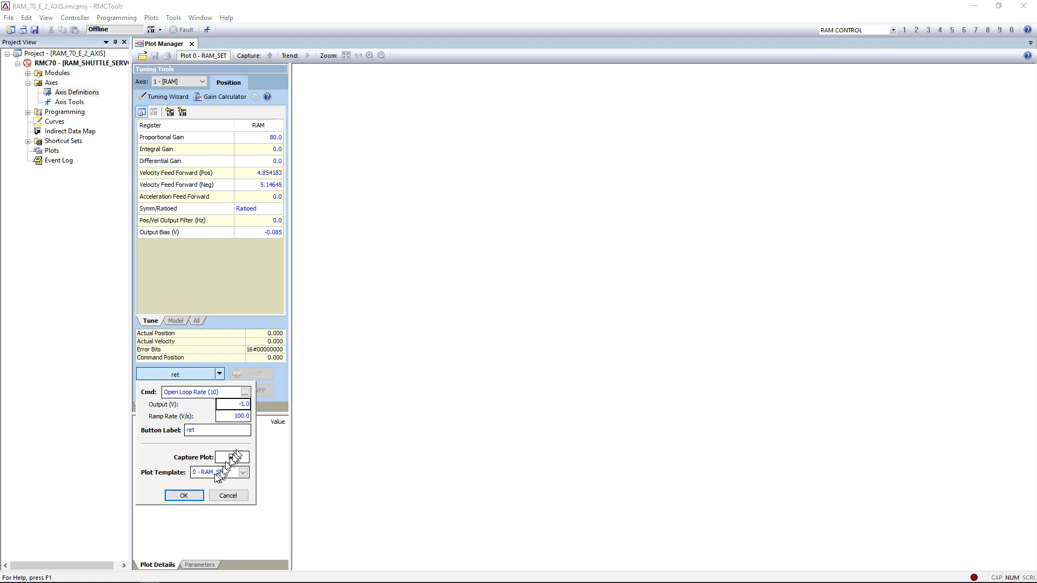
{"action": "left_click", "coordinate": [183, 495]}
- Configure the ext command button with Open Loop Rate (10), keeping an output of 1.0 V and a ramp rate of 100 V/s
{"action": "left_click", "coordinate": [220, 390]}
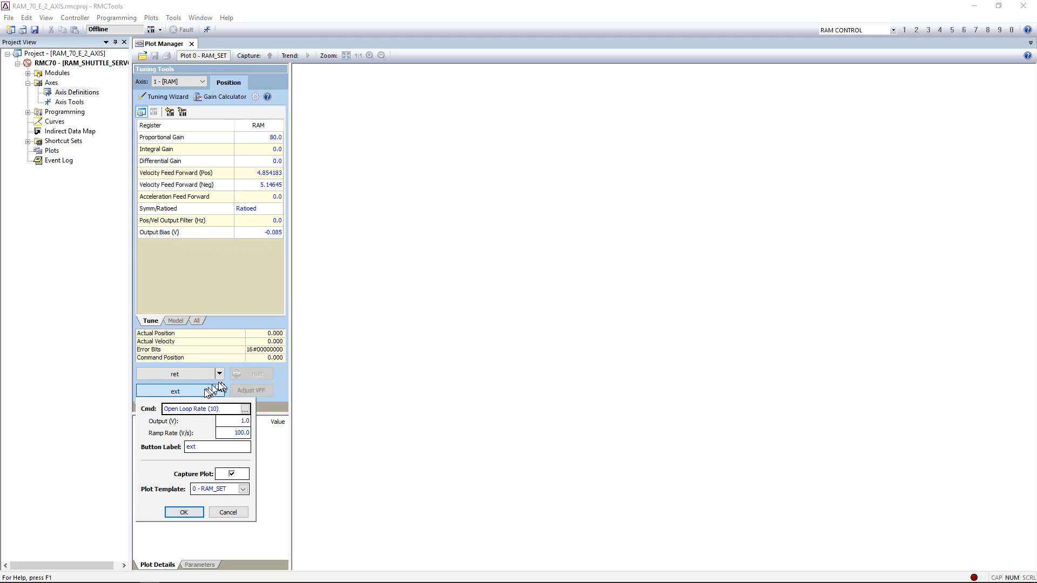
{"action": "left_click", "coordinate": [241, 412]}
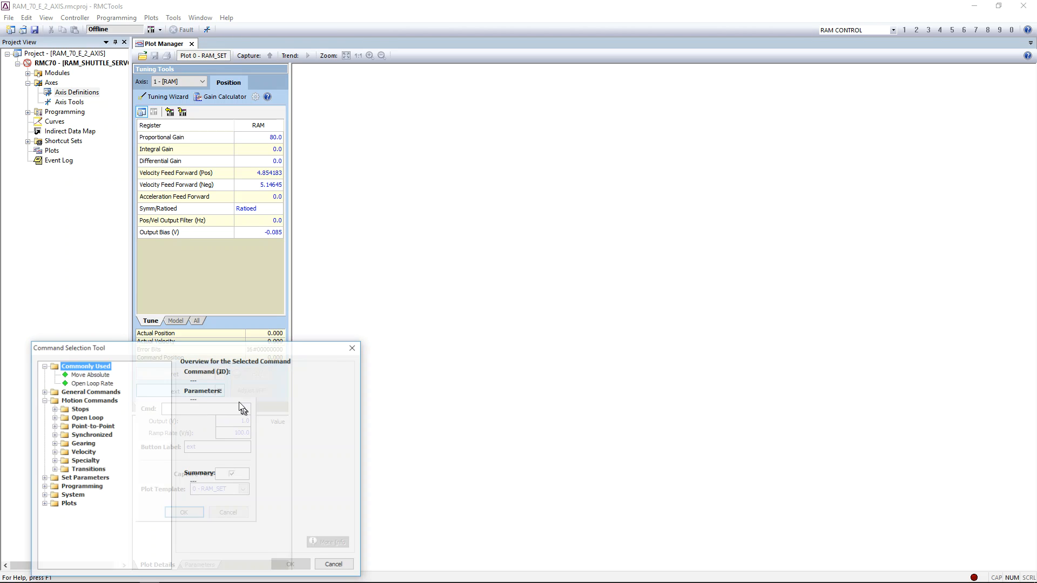
{"action": "left_click", "coordinate": [95, 383]}
{"action": "double_click", "coordinate": [95, 384]}
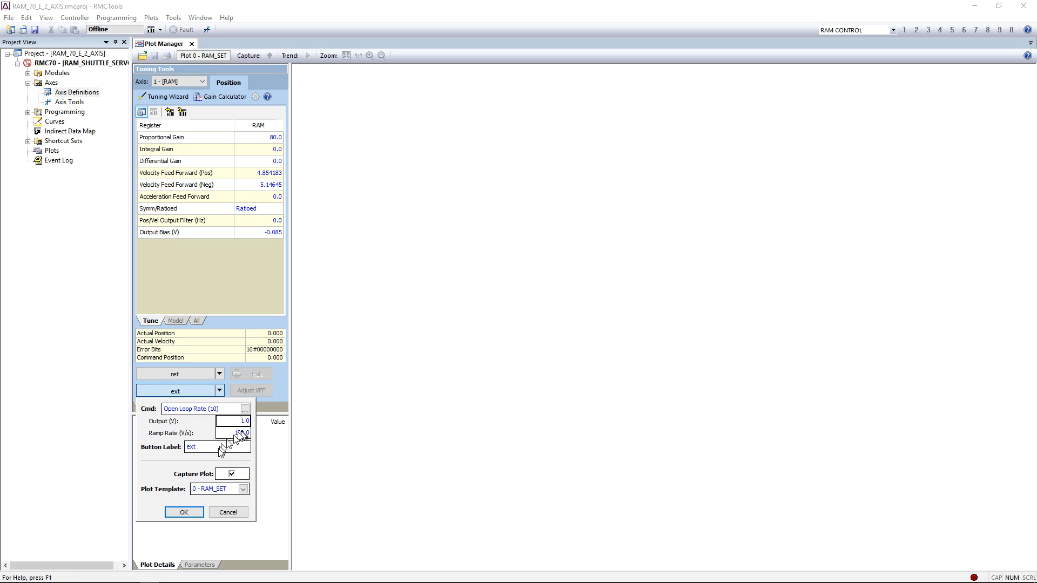
{"action": "left_click", "coordinate": [193, 514]}
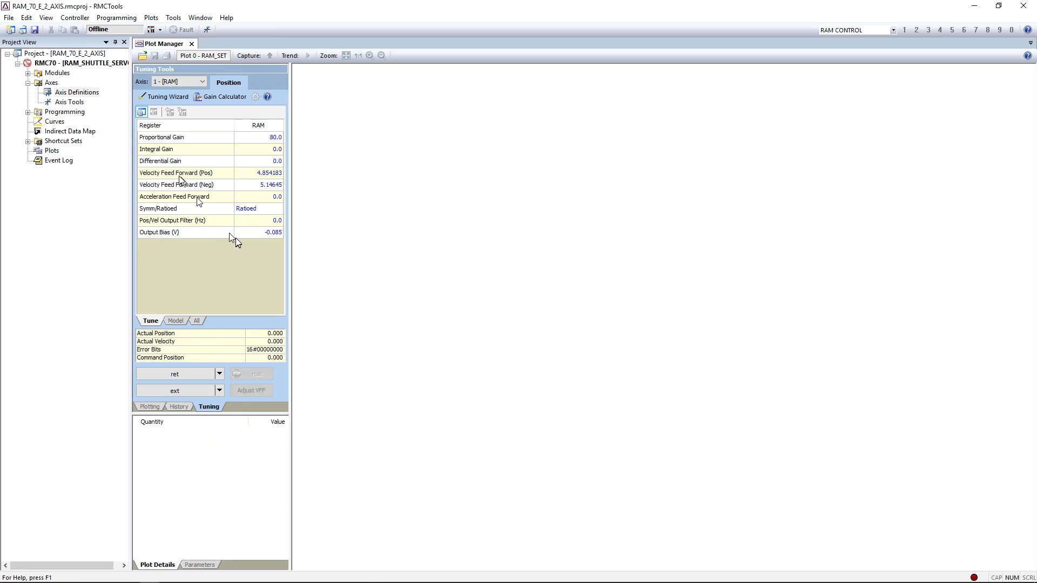
- Open Axis Tools and launch the Position Scale/Offset Wizard for the RAM axis, moving it clear of the status registers
{"action": "left_click", "coordinate": [76, 103]}
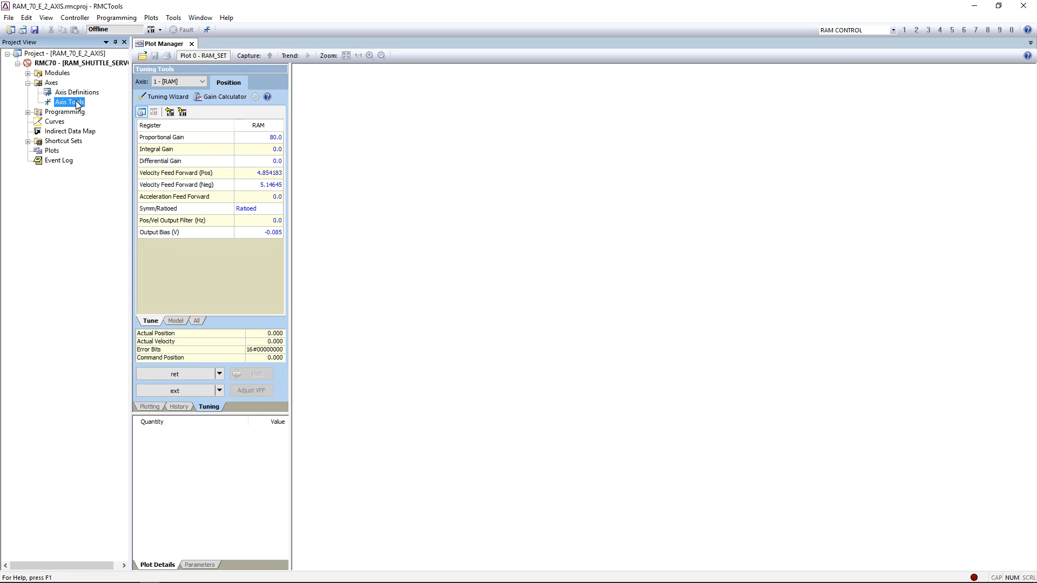
{"action": "double_click", "coordinate": [71, 104]}
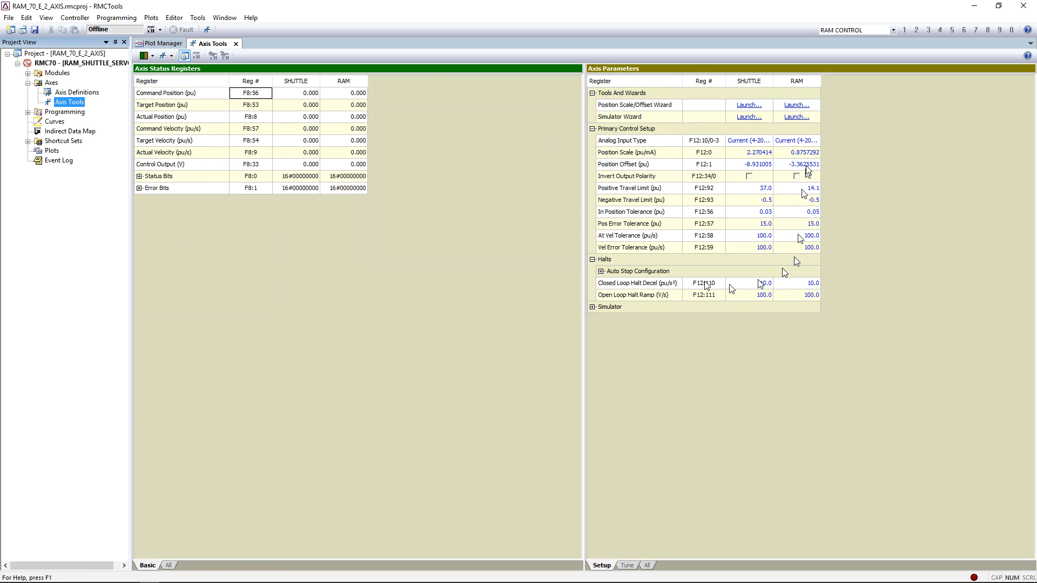
{"action": "left_click", "coordinate": [789, 81]}
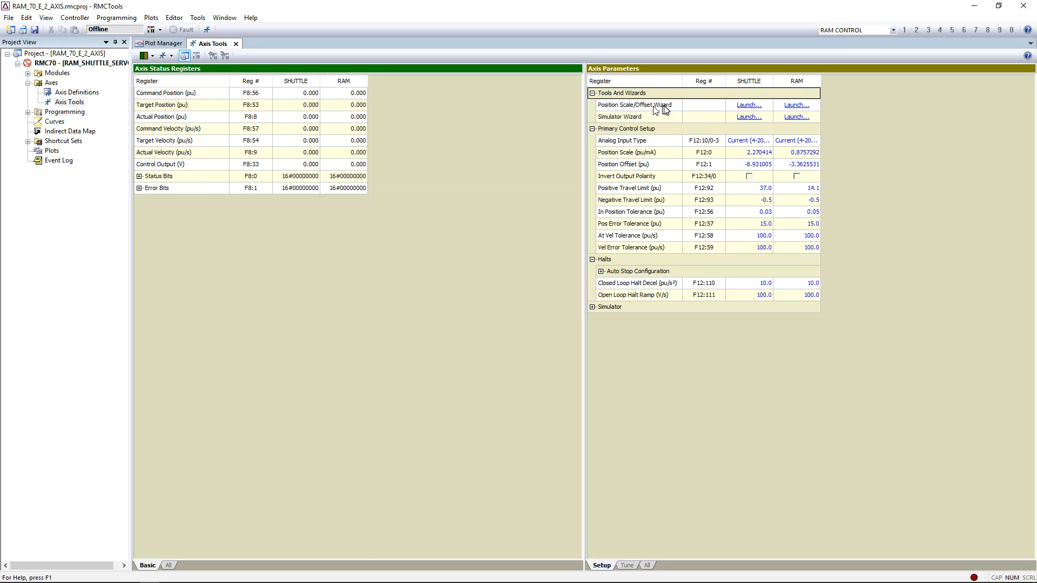
{"action": "left_click", "coordinate": [784, 107]}
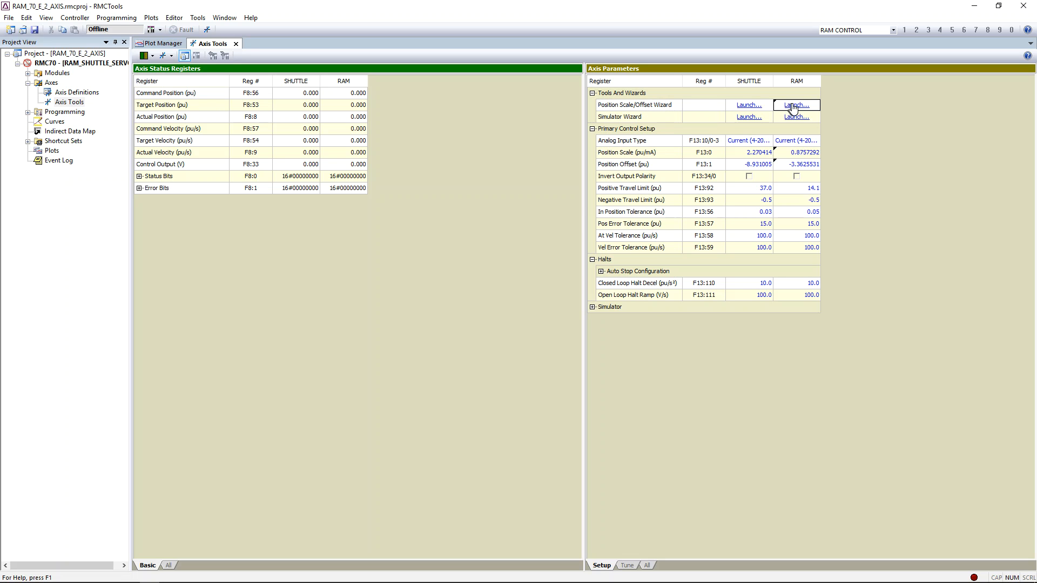
{"action": "left_click", "coordinate": [791, 106]}
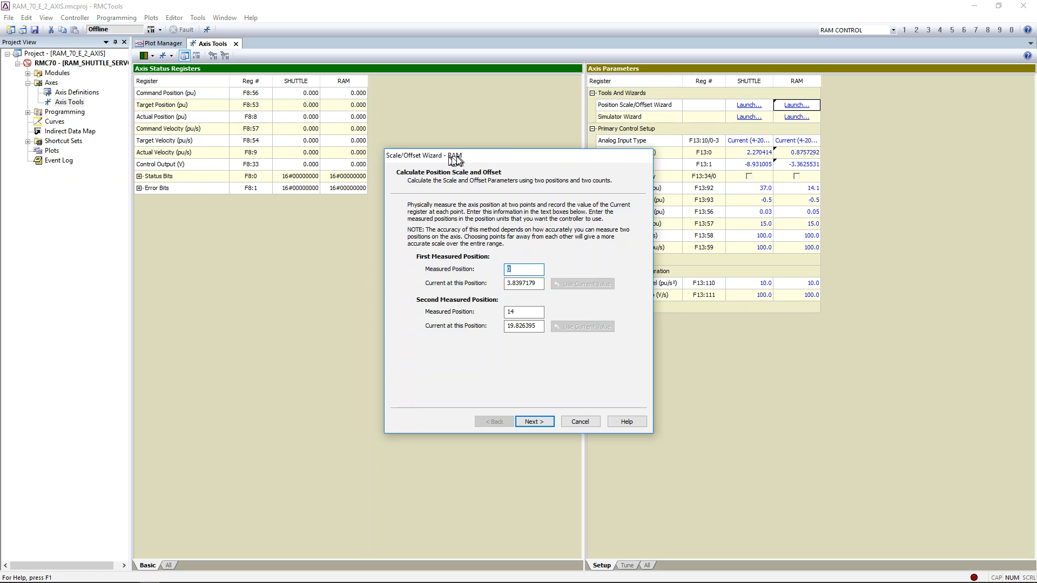
{"action": "left_click_drag", "start_coordinate": [508, 162], "coordinate": [621, 209]}
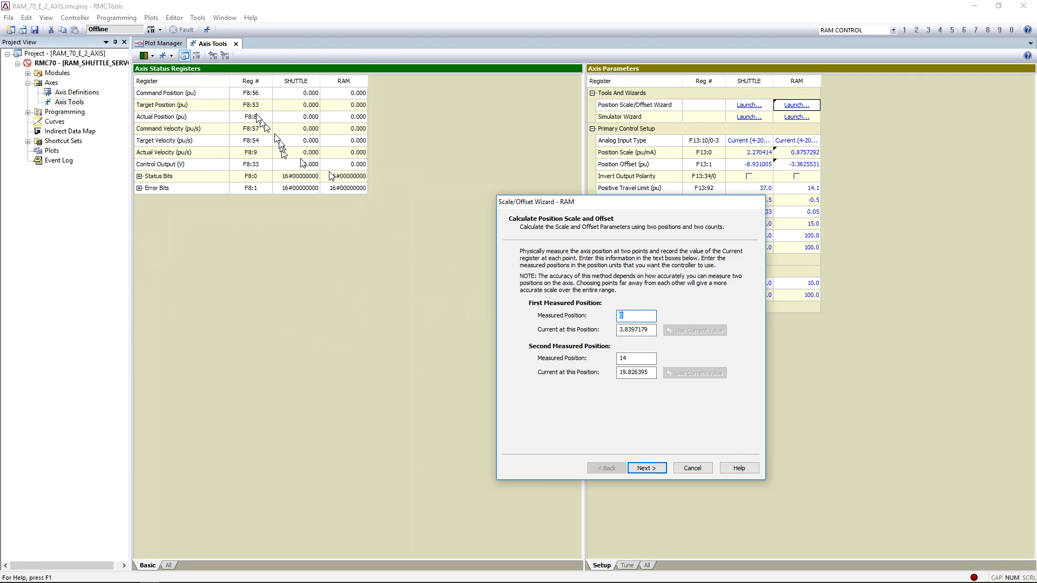
- Return to the Plot Manager, go online with the controller, and select the RAM axis for tuning
{"action": "left_click", "coordinate": [164, 44]}
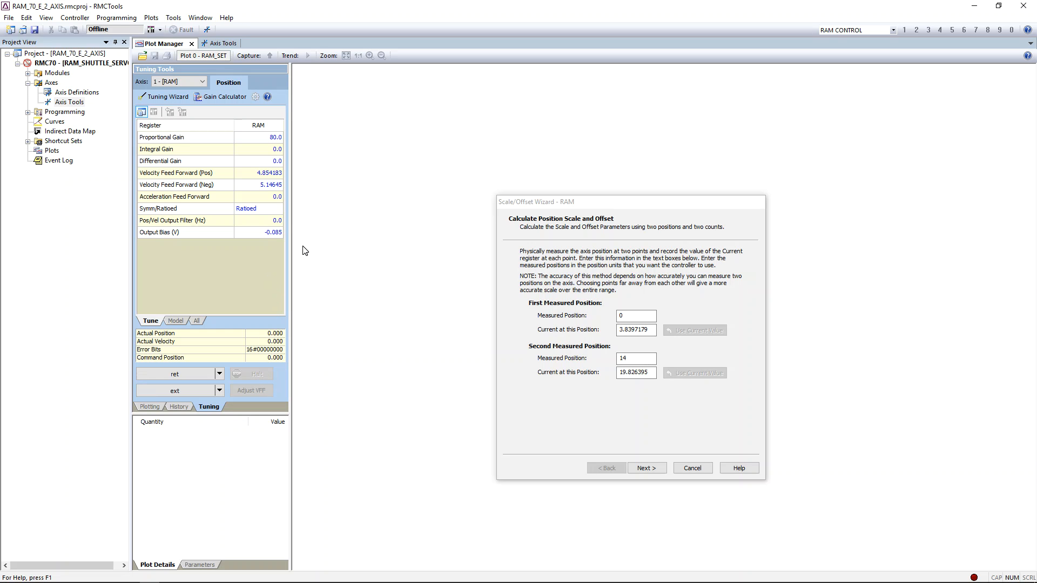
{"action": "left_click", "coordinate": [152, 30]}
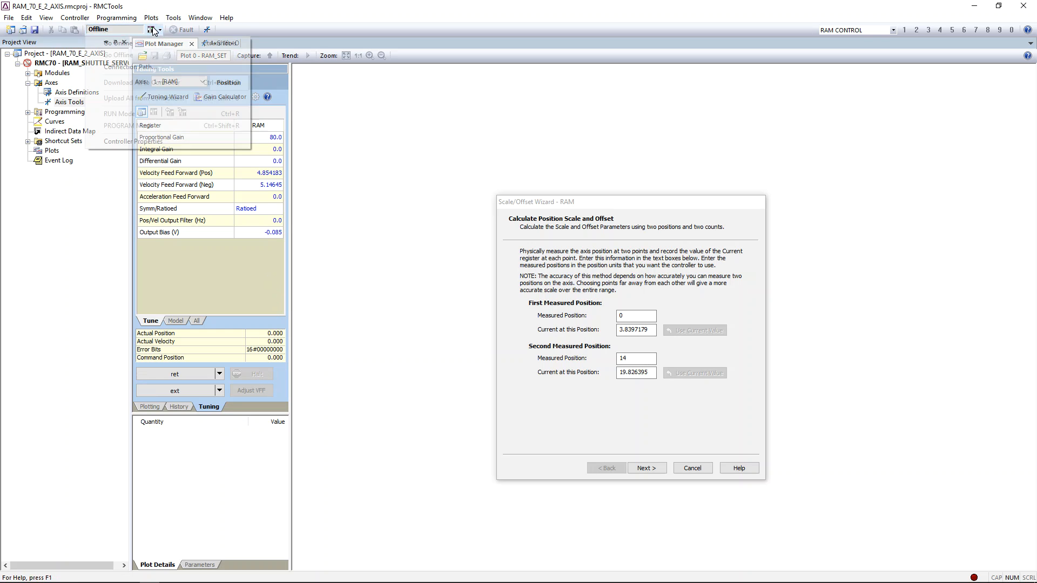
{"action": "left_click", "coordinate": [118, 43]}
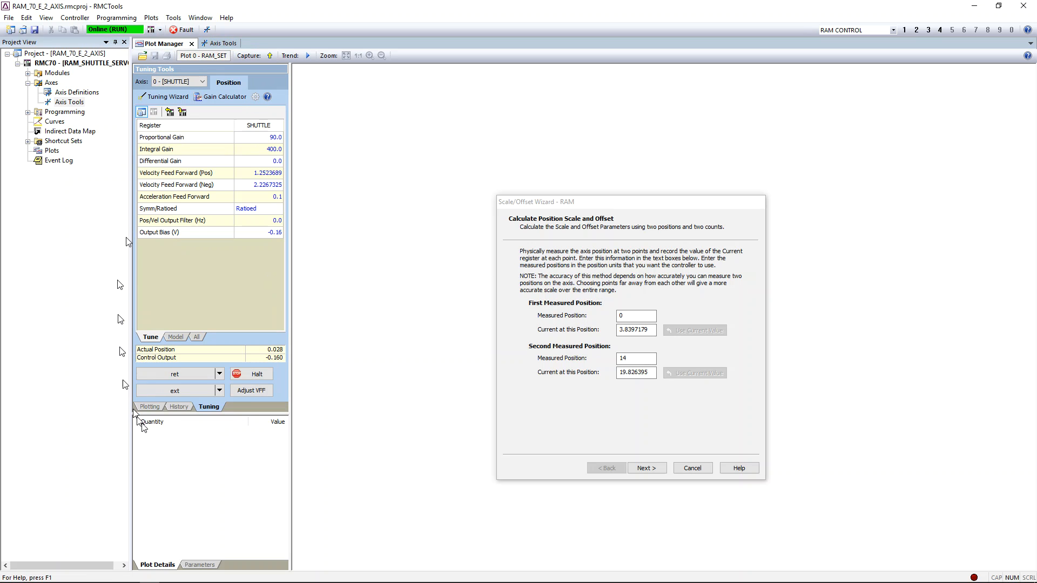
{"action": "left_click", "coordinate": [196, 82]}
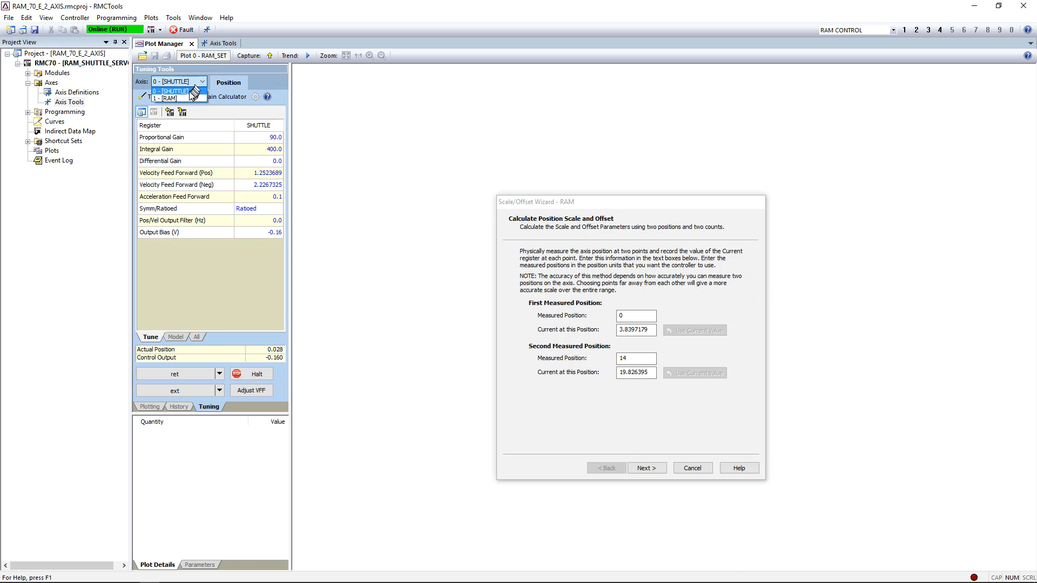
{"action": "left_click", "coordinate": [183, 98]}
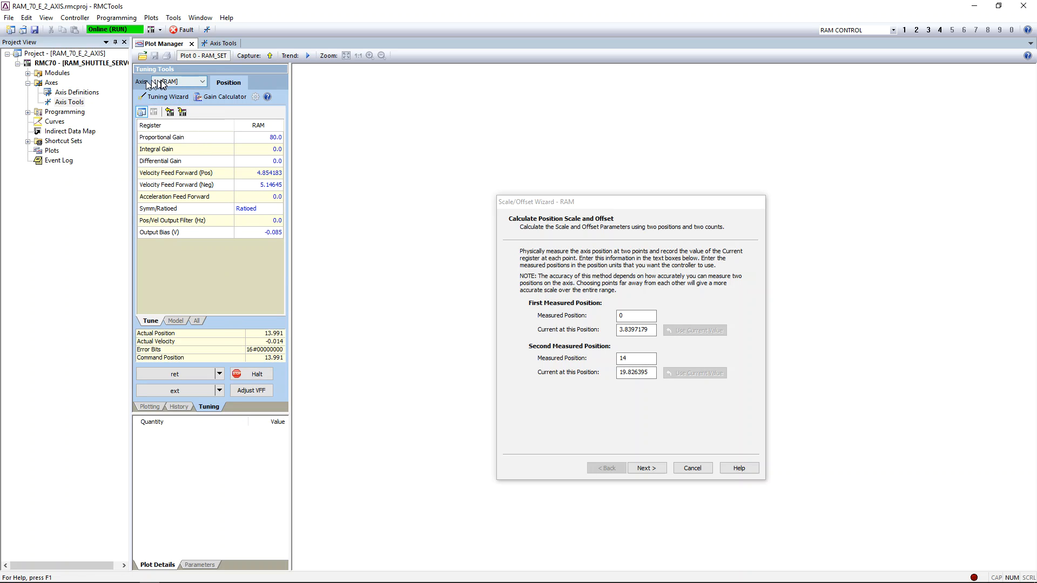
{"action": "left_click", "coordinate": [189, 82]}
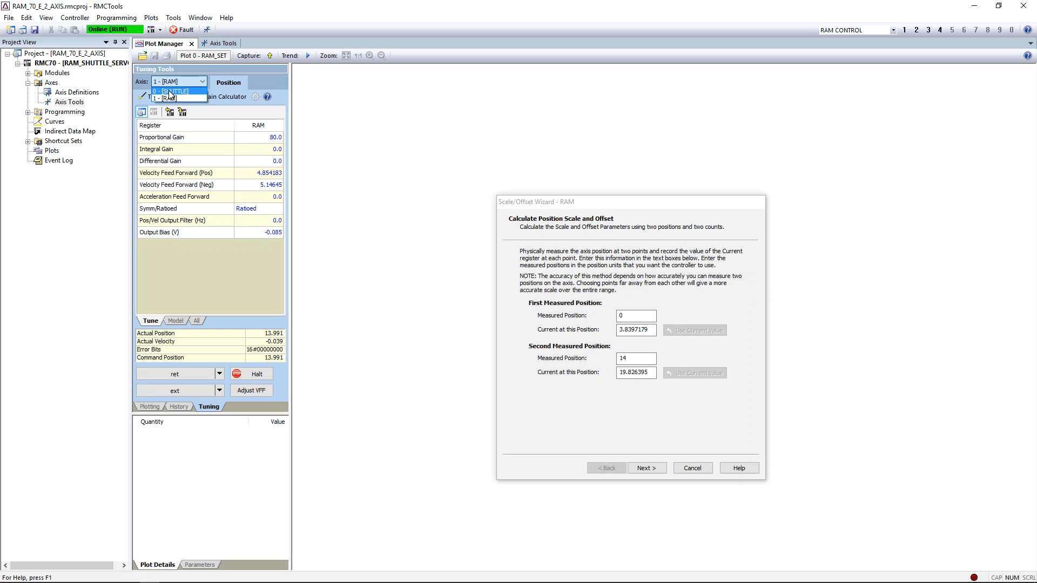
{"action": "left_click", "coordinate": [174, 98]}
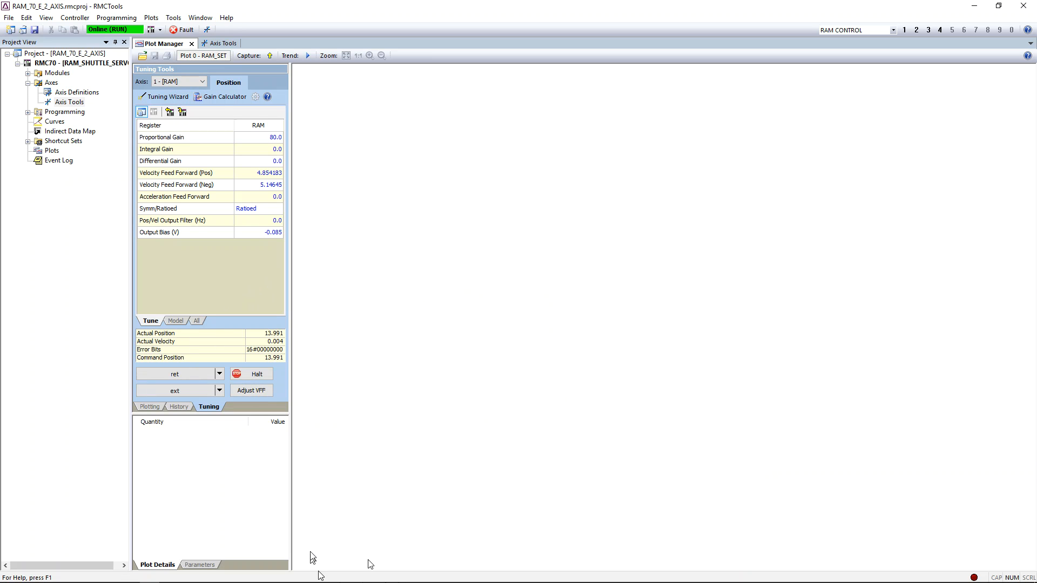
- Relaunch the RAM axis's Position Scale/Offset Wizard from Axis Tools and place it beside the Plot Manager's tuning tools
{"action": "left_click", "coordinate": [219, 44]}
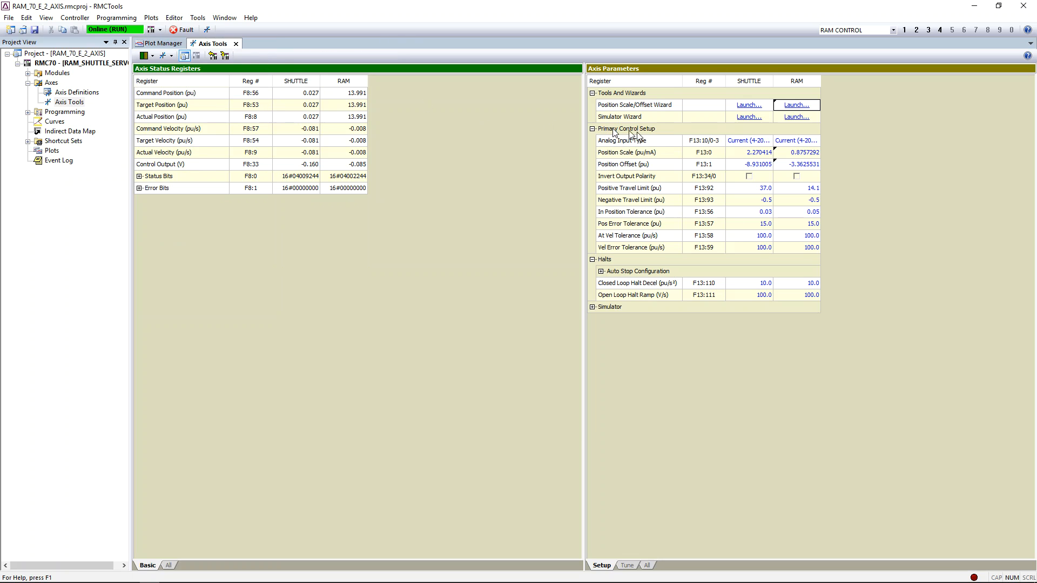
{"action": "left_click", "coordinate": [794, 106]}
{"action": "left_click", "coordinate": [162, 44]}
{"action": "left_click_drag", "start_coordinate": [444, 158], "coordinate": [571, 162]}
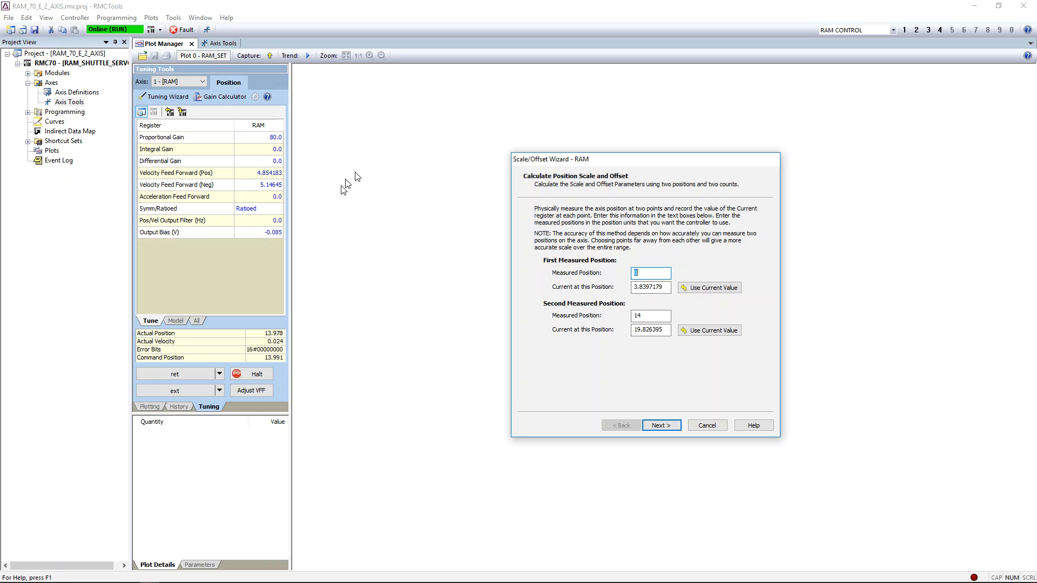
- Retract and then extend the ram, capturing the current value at each end for the first and second measured positions
{"action": "left_click", "coordinate": [181, 374]}
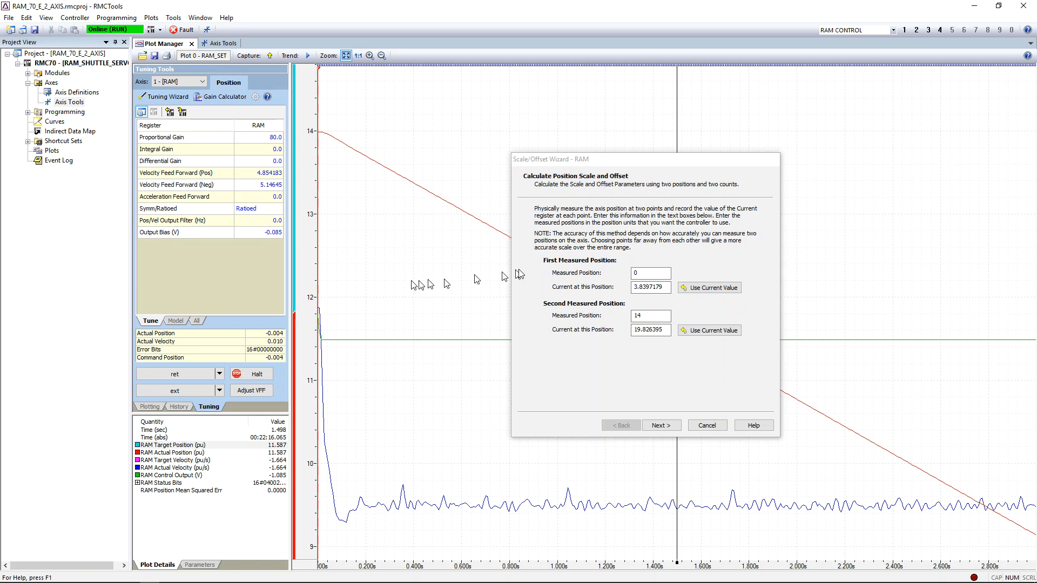
{"action": "left_click", "coordinate": [717, 290]}
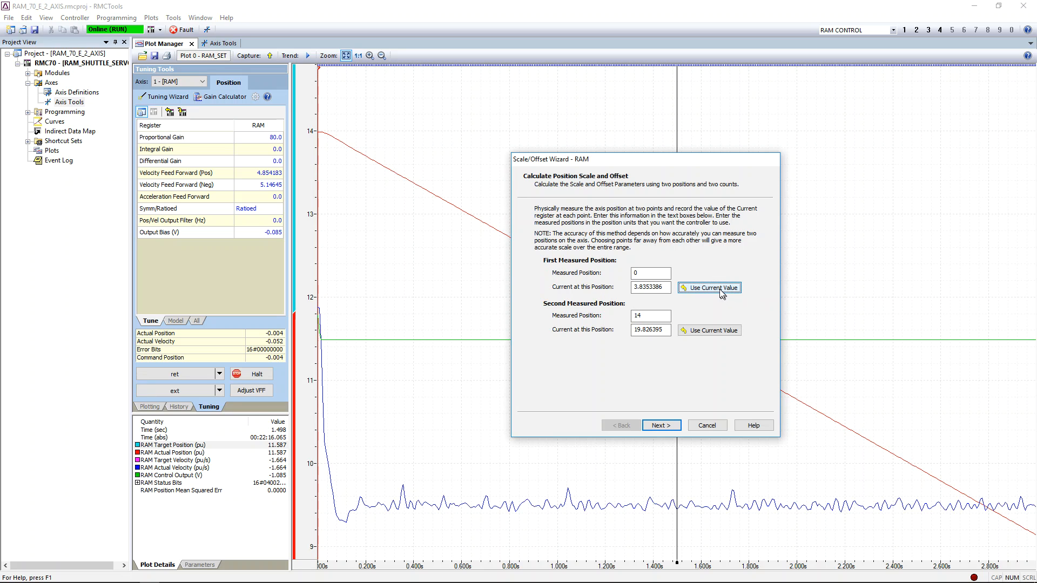
{"action": "left_click", "coordinate": [183, 394]}
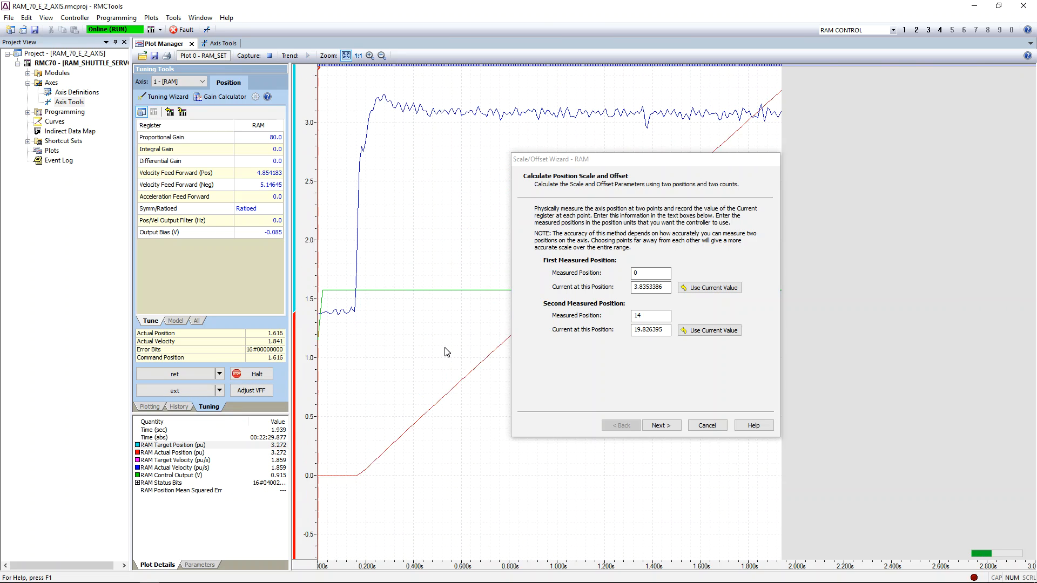
{"action": "left_click", "coordinate": [268, 377]}
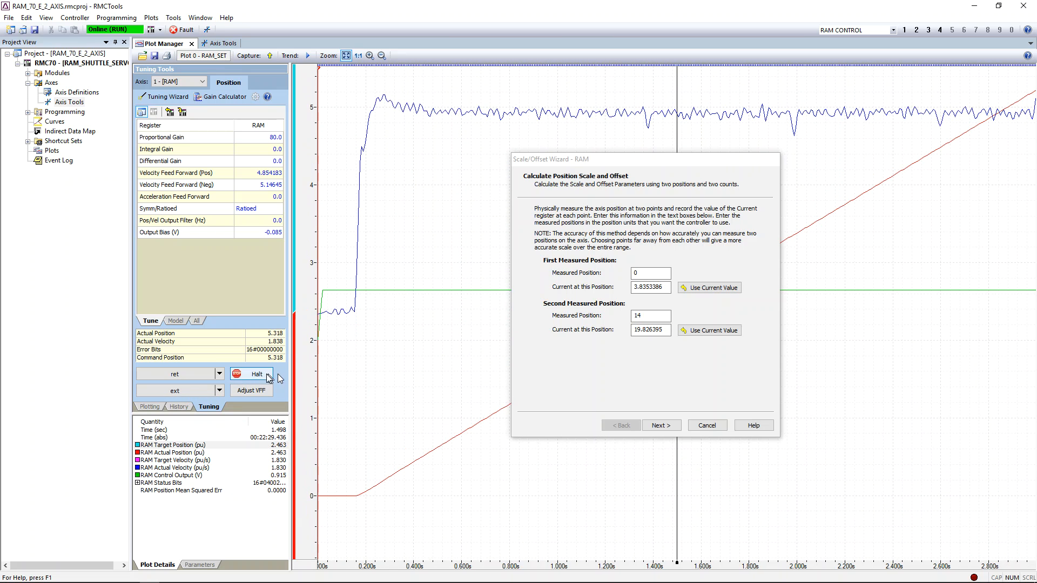
{"action": "left_click", "coordinate": [259, 374]}
{"action": "left_click", "coordinate": [706, 331]}
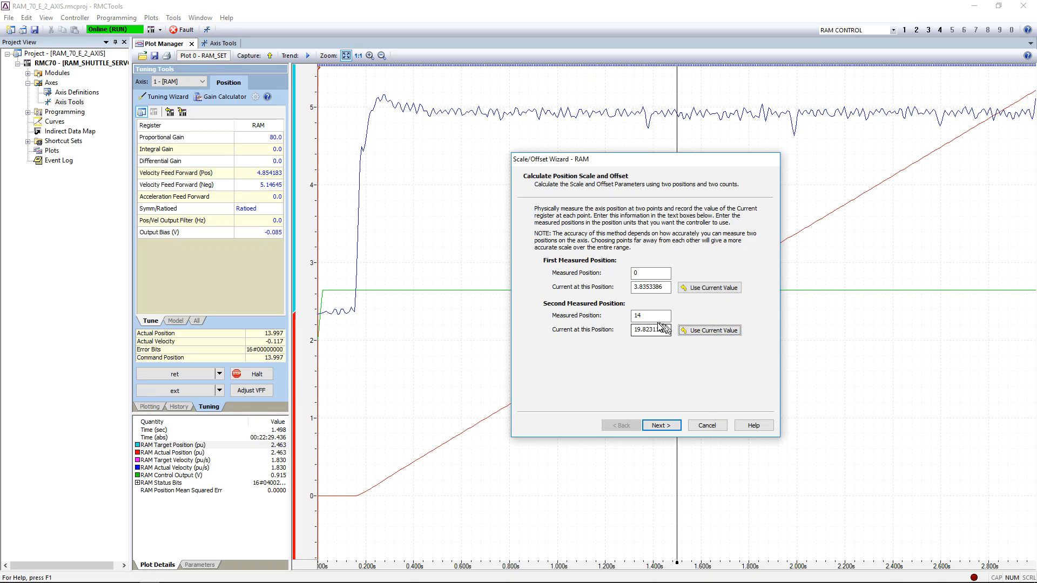
- Keep the measured positions at 0 and 14 and complete the Scale/Offset Wizard for the RAM axis
{"action": "left_click", "coordinate": [635, 273]}
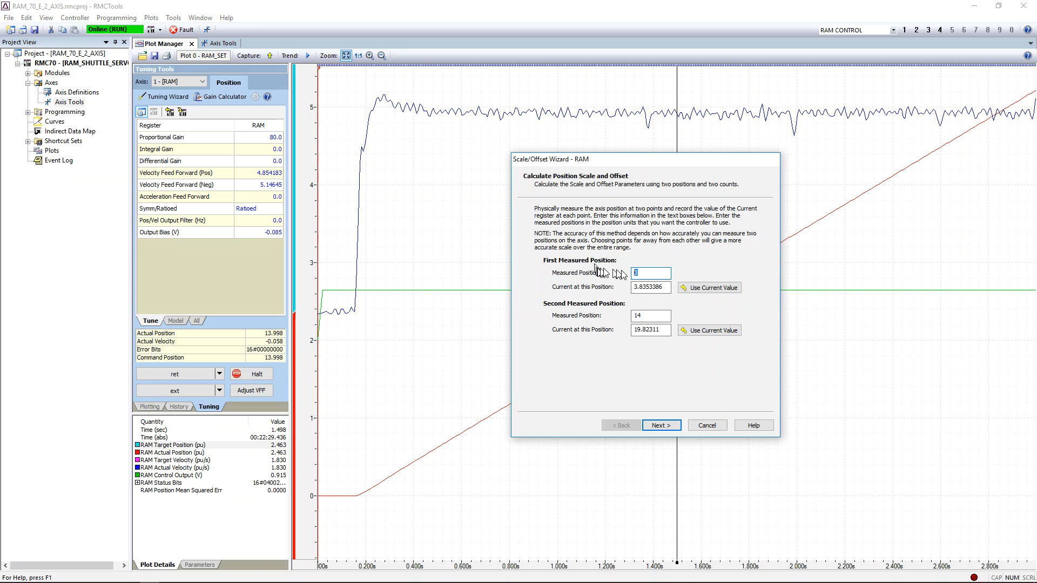
{"action": "left_click", "coordinate": [635, 316]}
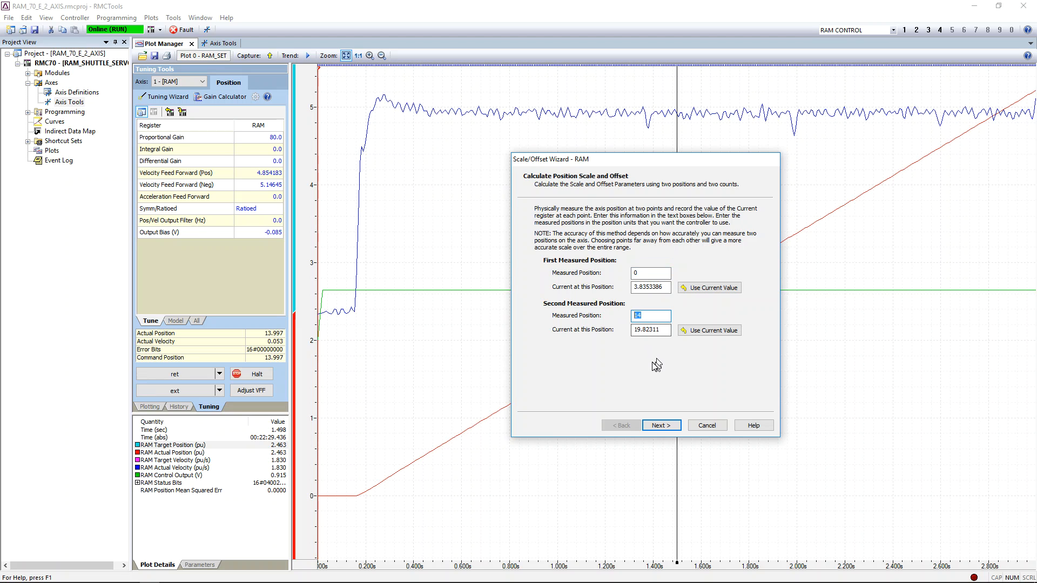
{"action": "left_click", "coordinate": [659, 427]}
{"action": "left_click", "coordinate": [660, 426]}
{"action": "left_click", "coordinate": [660, 425]}
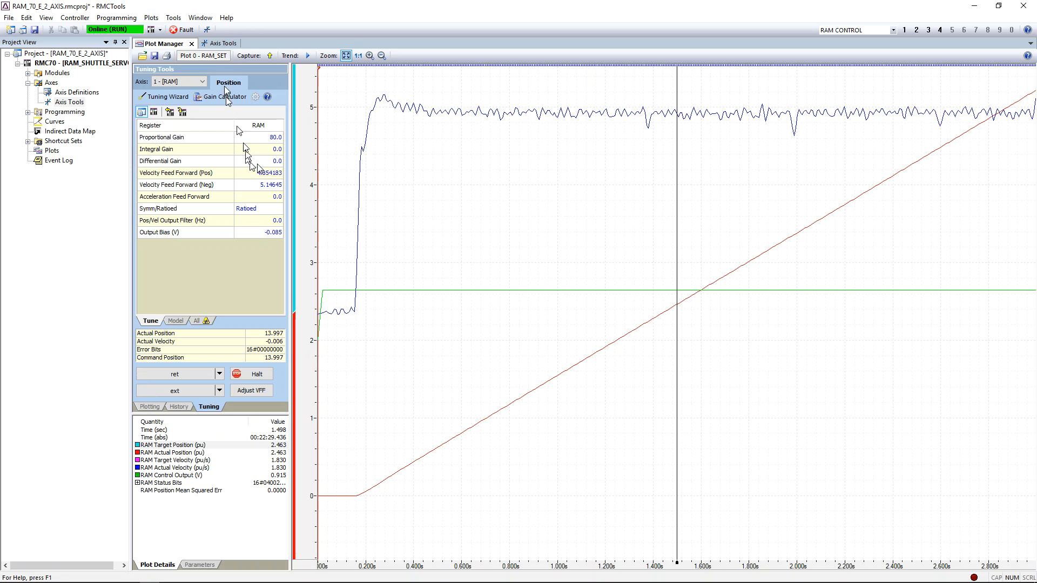
- Return to Axis Tools and download all settings to the controller, allowing the RAM axis to be disabled for the download
{"action": "left_click", "coordinate": [223, 45]}
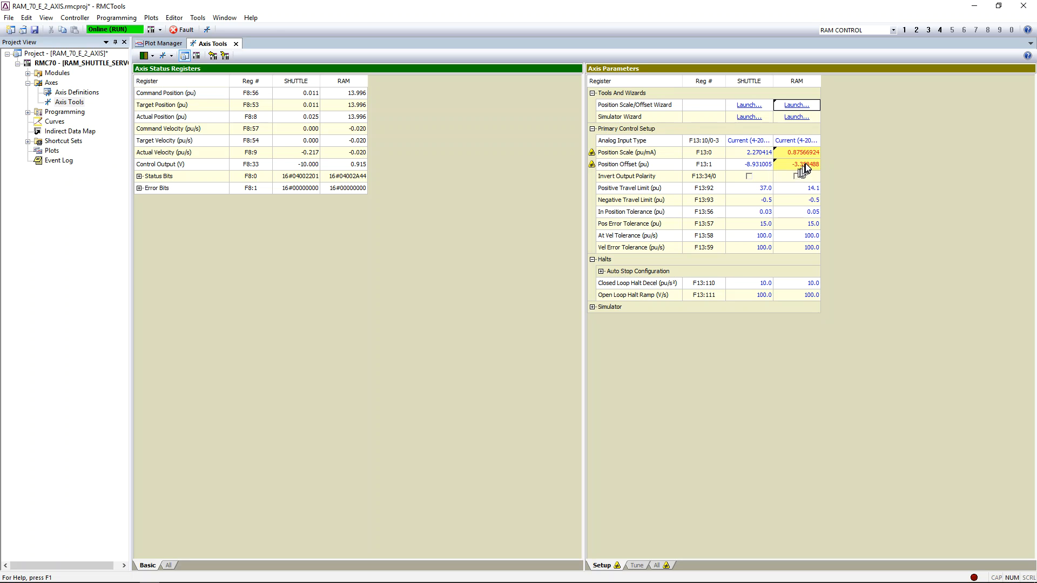
{"action": "left_click", "coordinate": [117, 17]}
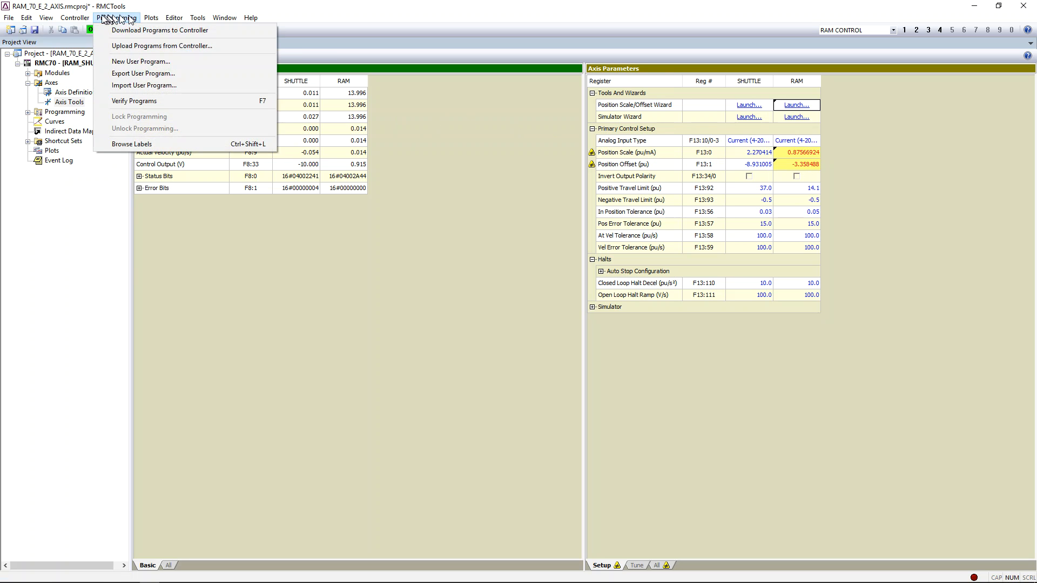
{"action": "mouse_move", "coordinate": [75, 17]}
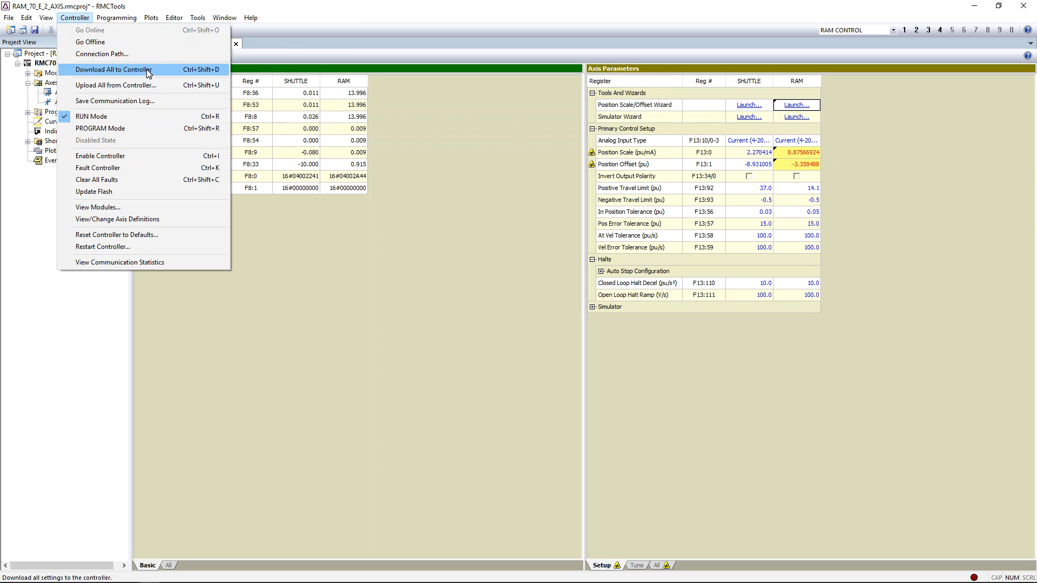
{"action": "left_click", "coordinate": [149, 70]}
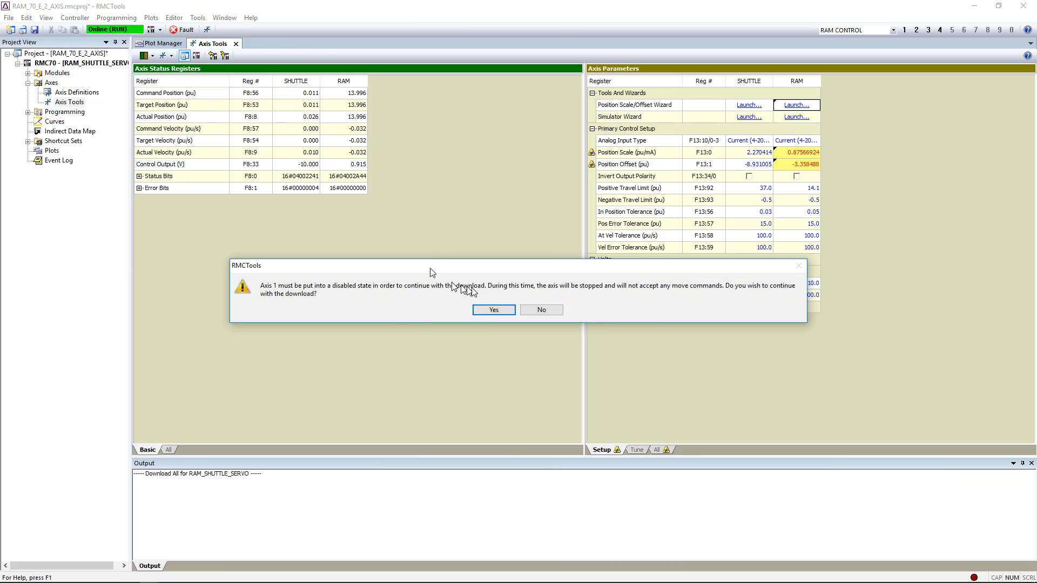
{"action": "left_click", "coordinate": [493, 311]}
{"action": "left_click", "coordinate": [494, 308]}
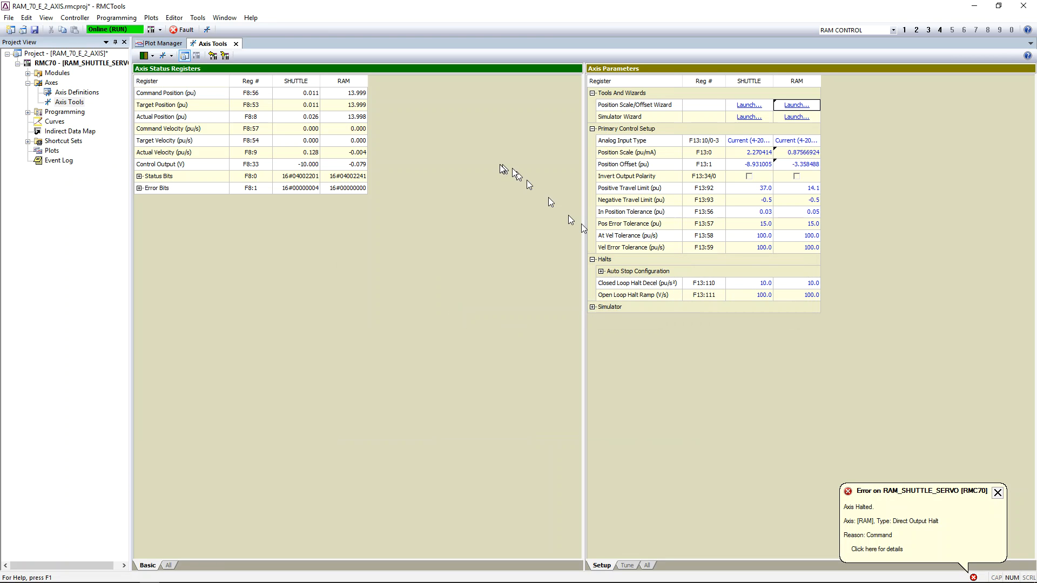
- Update the controller's flash memory with the downloaded settings and save the project
{"action": "left_click", "coordinate": [65, 19]}
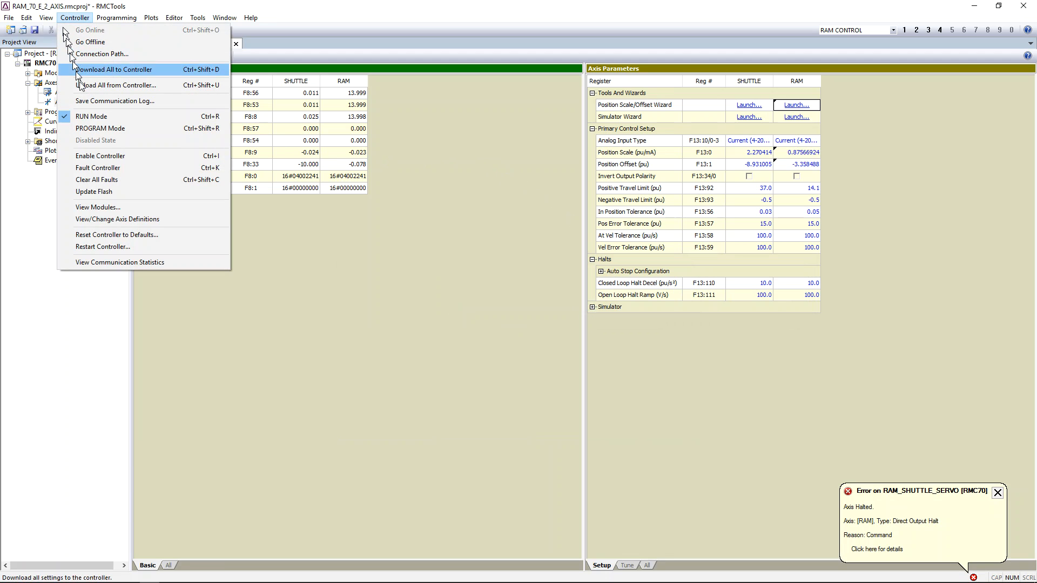
{"action": "left_click", "coordinate": [125, 192]}
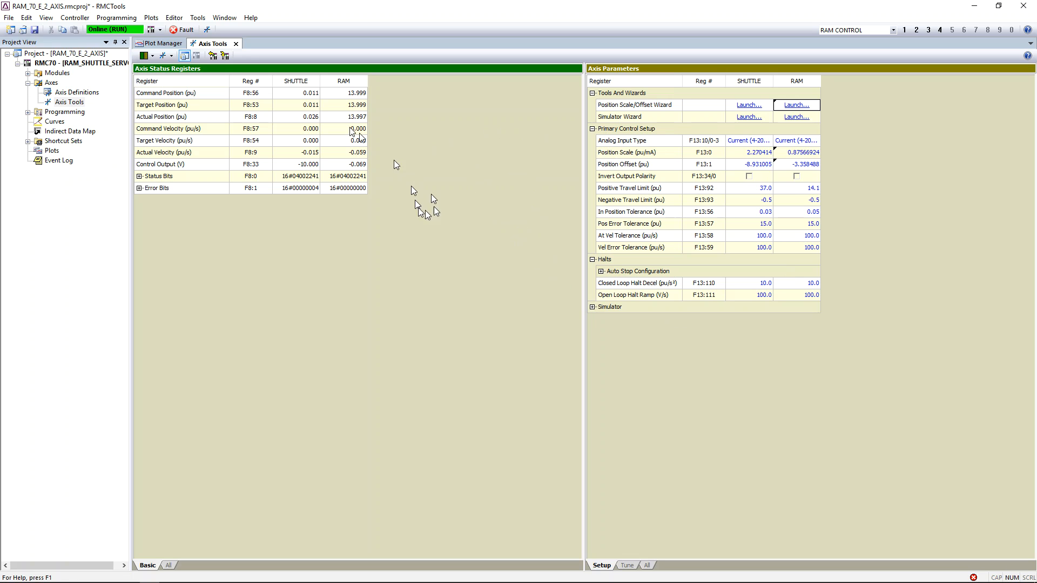
{"action": "left_click", "coordinate": [35, 29]}
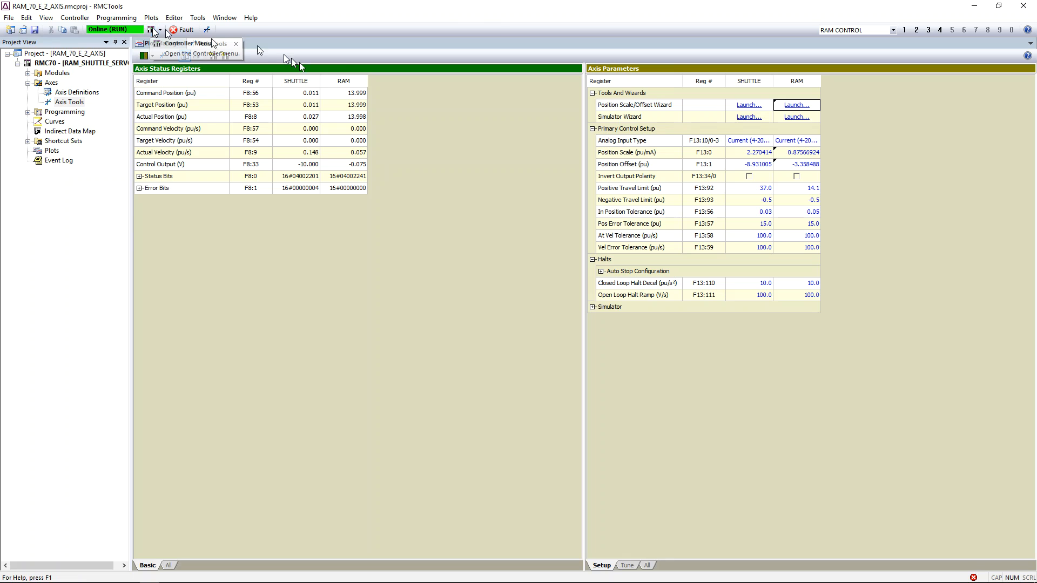
{"action": "mouse_move", "coordinate": [1030, 576]}
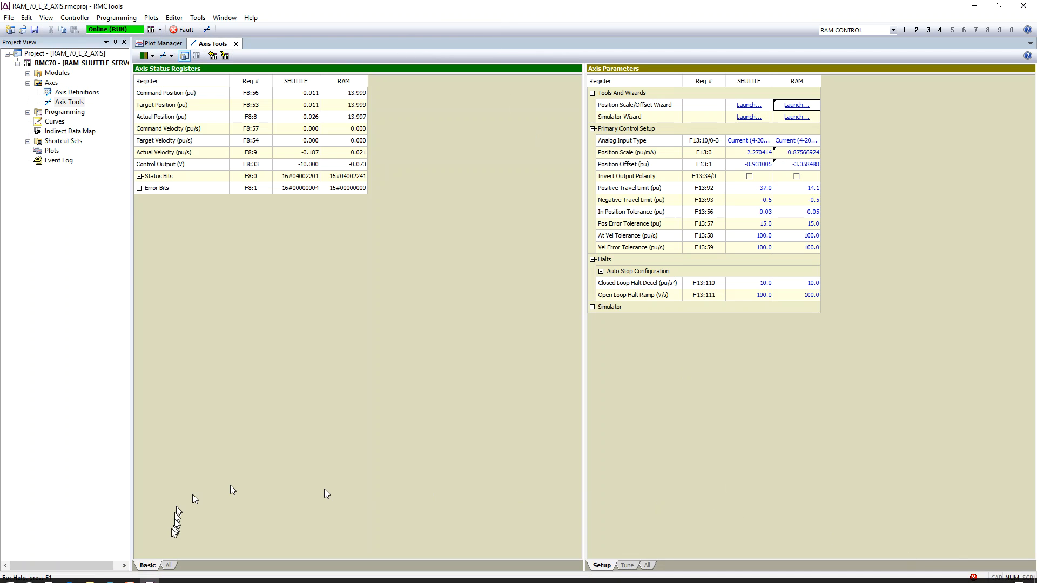